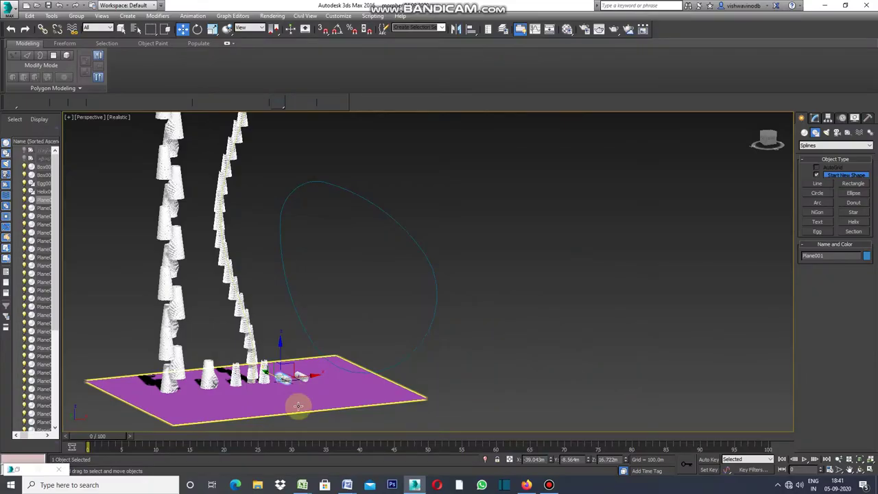
Clear the selection, zoom onto the plane's corner and its two cylinders, and select the magenta plane
click(520, 417)
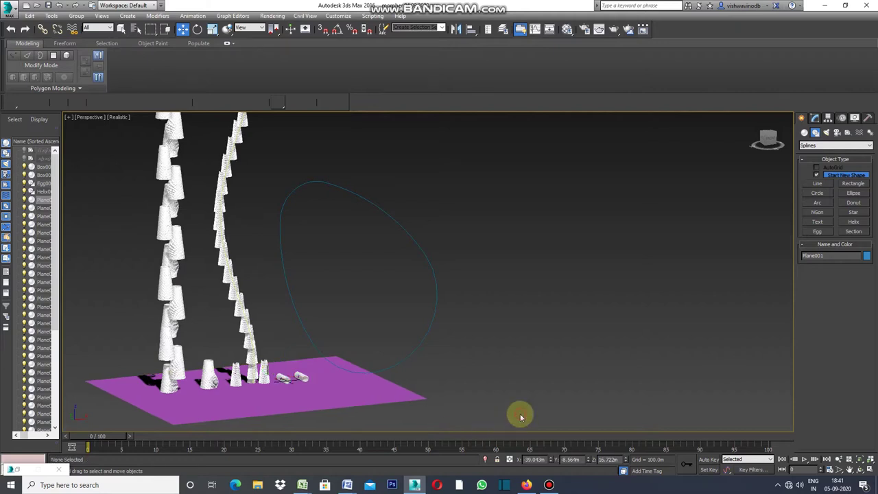
click(839, 471)
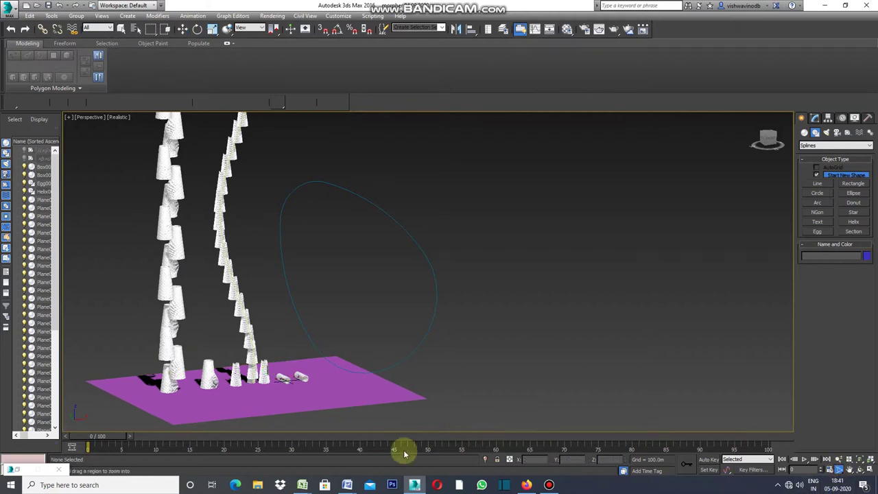
scroll(312, 405, up, 2)
scroll(315, 396, up, 2)
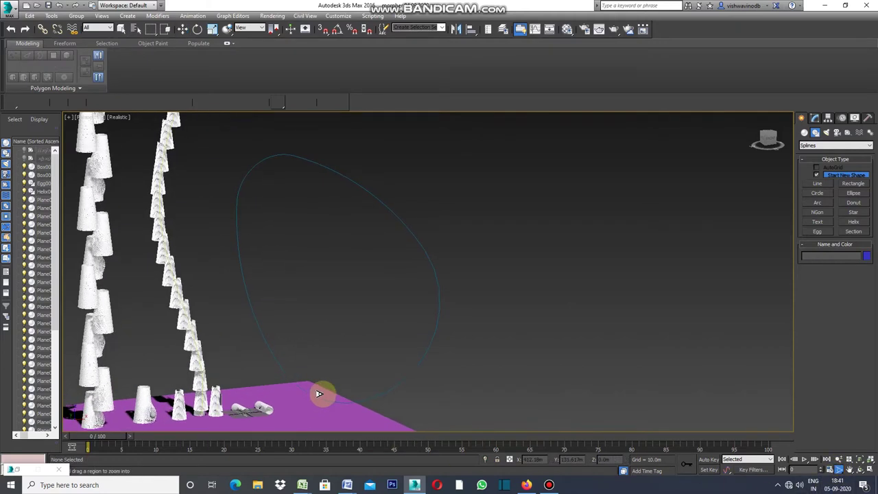
click(850, 470)
drag(480, 381, 533, 324)
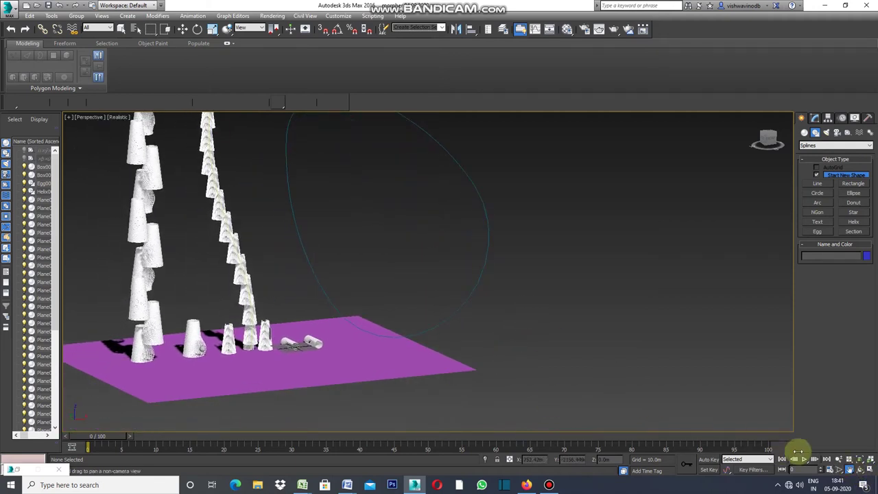
click(837, 470)
drag(366, 401, 333, 364)
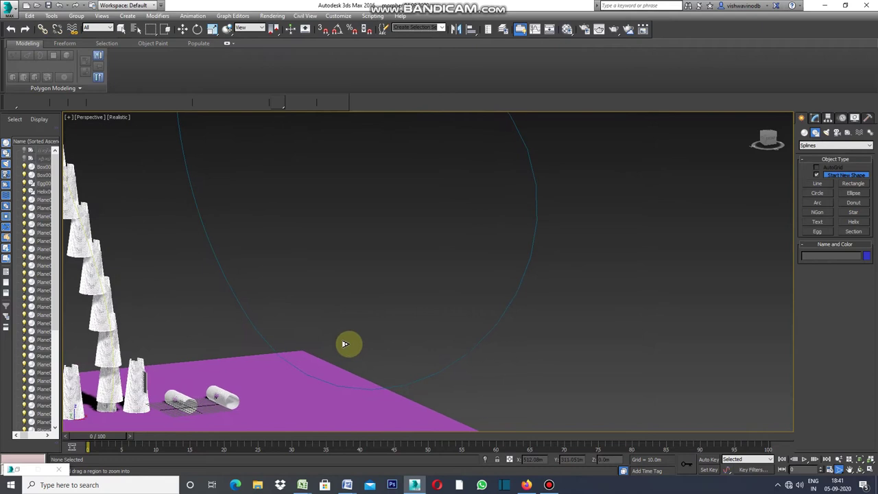
click(121, 31)
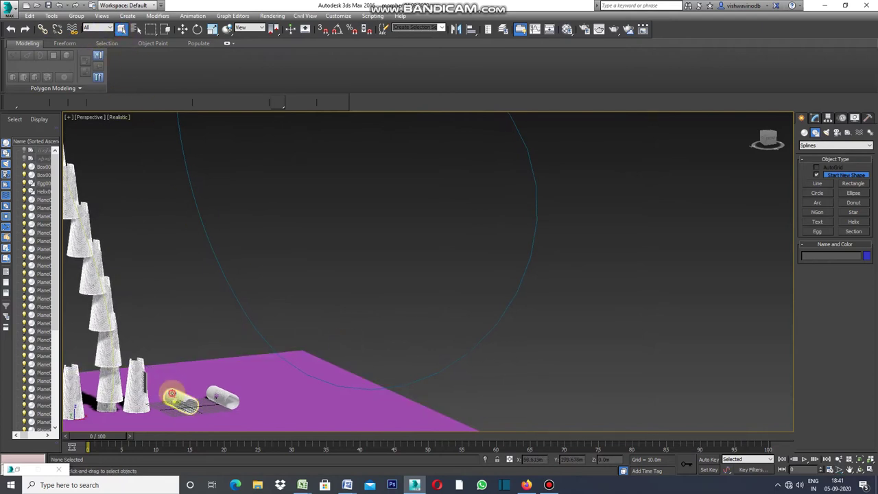
click(308, 384)
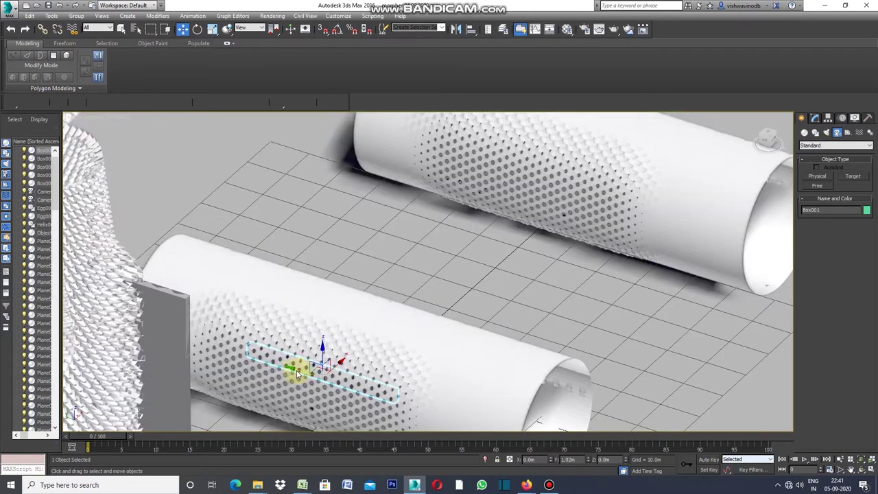
Drag Box001 along the lower perforated tube to a new spot inside its surface
mouse_move(295, 372)
mouse_down()
mouse_move(259, 366)
mouse_move(290, 368)
mouse_move(386, 403)
mouse_move(290, 368)
mouse_move(183, 350)
mouse_move(438, 408)
mouse_move(364, 396)
mouse_up()
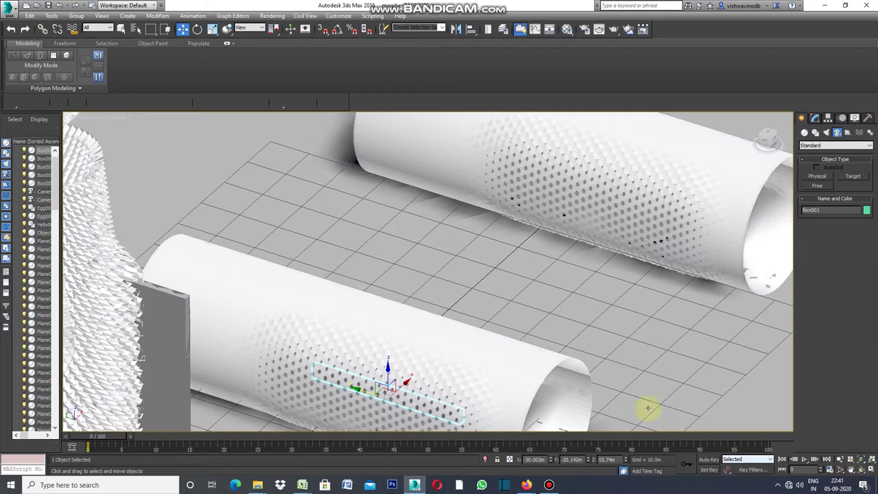
click(850, 469)
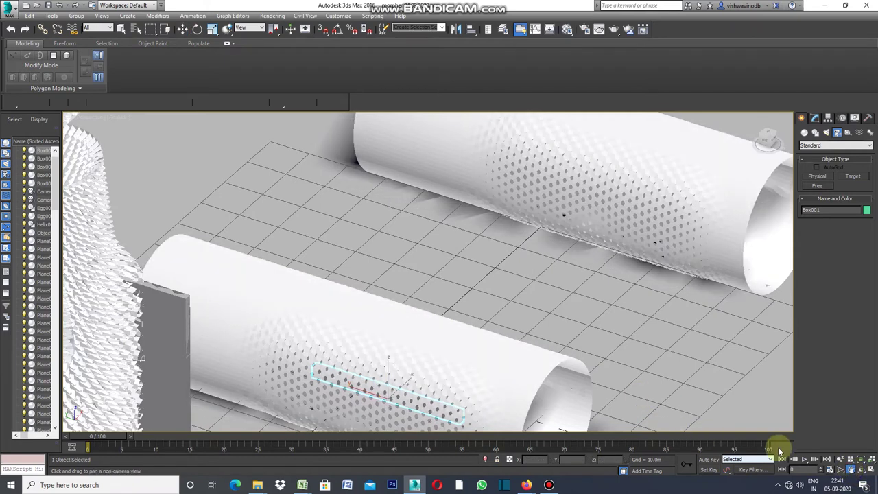
Pan and zoom out to bring the tall perforated tower and ring structure into view
drag(593, 352, 706, 213)
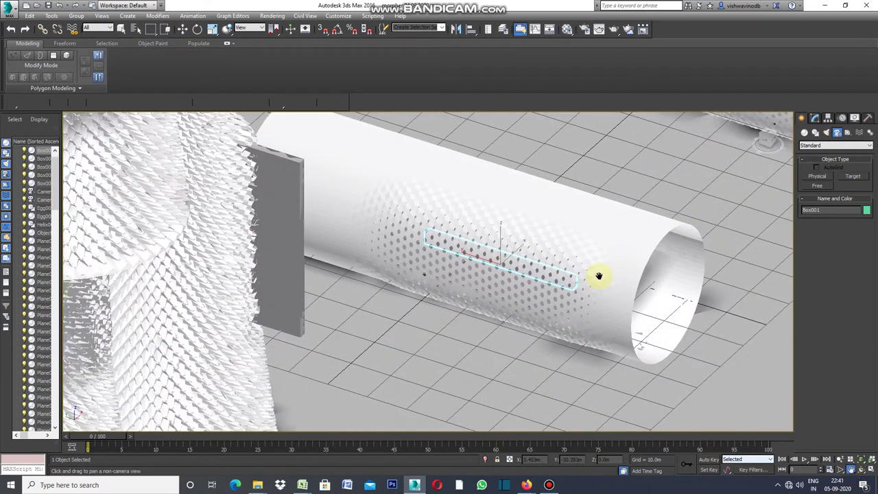
drag(489, 308, 636, 300)
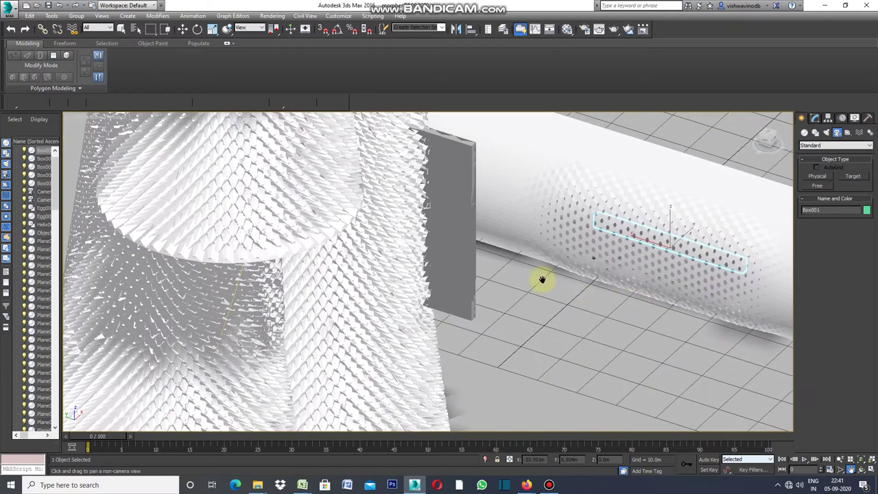
drag(528, 276, 515, 372)
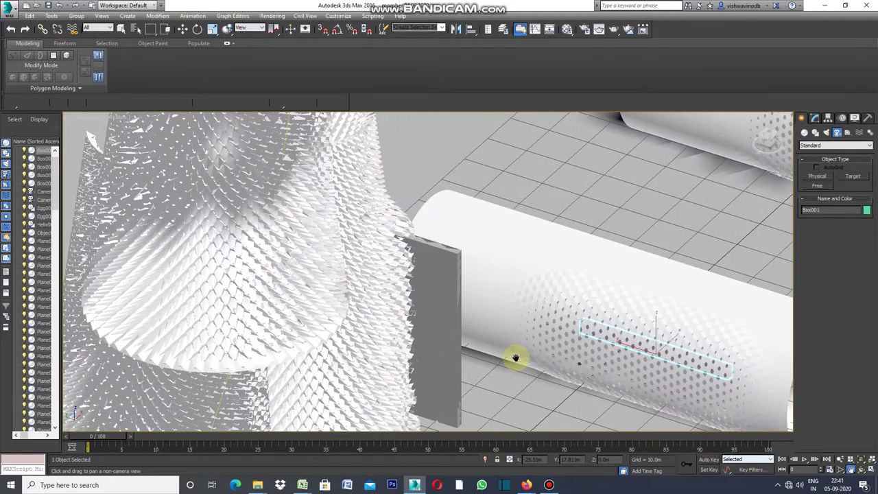
scroll(515, 357, down, 4)
mouse_move(521, 363)
mouse_down()
mouse_move(476, 352)
mouse_move(382, 304)
mouse_move(593, 300)
mouse_move(427, 374)
mouse_move(476, 336)
mouse_move(467, 366)
mouse_up()
scroll(480, 342, down, 1)
scroll(488, 329, down, 3)
scroll(497, 324, down, 2)
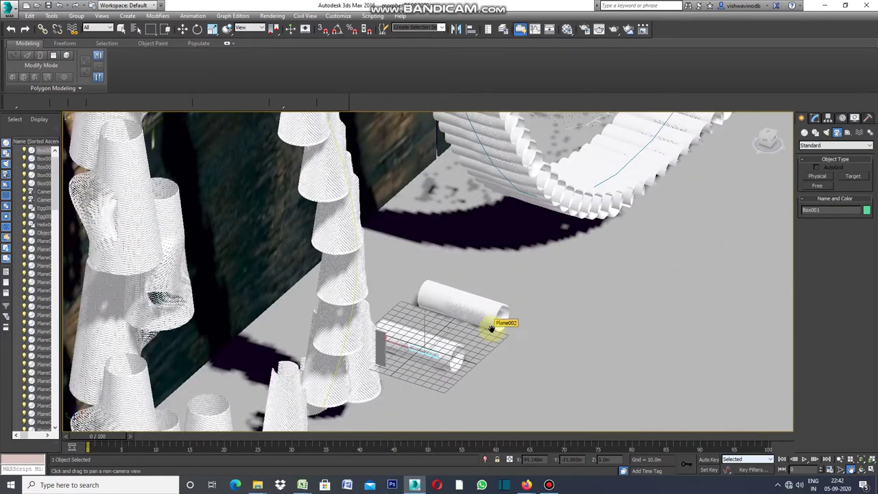
mouse_move(538, 313)
mouse_down()
mouse_move(476, 391)
mouse_move(476, 374)
mouse_move(485, 410)
mouse_up()
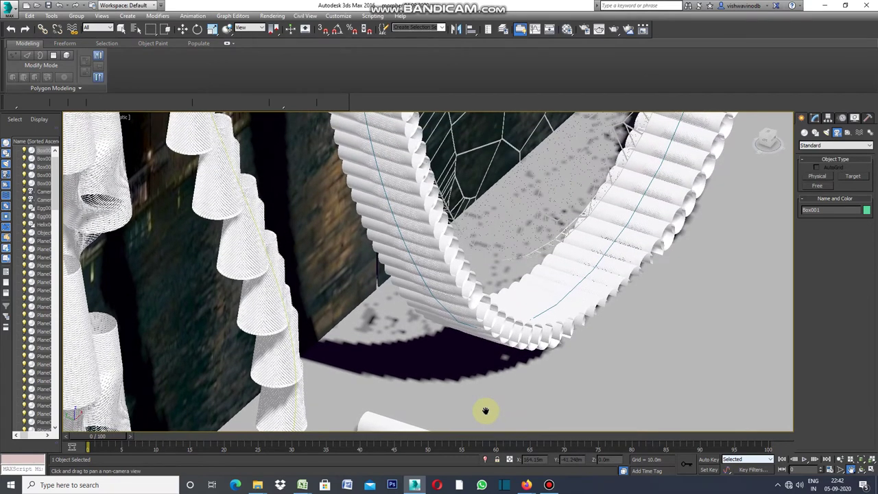
Frame the ring and the two white perforated cones with the sphere between them
mouse_move(480, 362)
mouse_down()
mouse_move(525, 403)
mouse_move(513, 399)
mouse_move(635, 396)
mouse_move(619, 390)
mouse_up()
drag(525, 358, 553, 249)
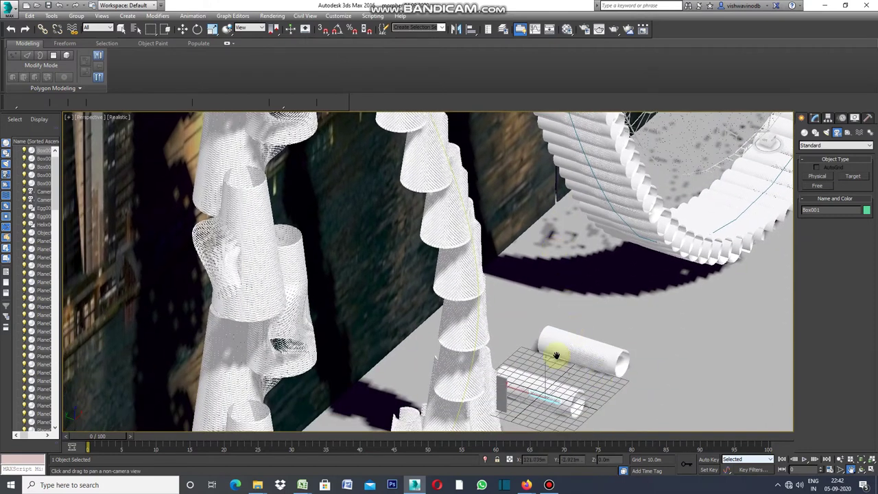
mouse_move(558, 323)
mouse_down()
mouse_move(552, 350)
mouse_move(613, 153)
mouse_up()
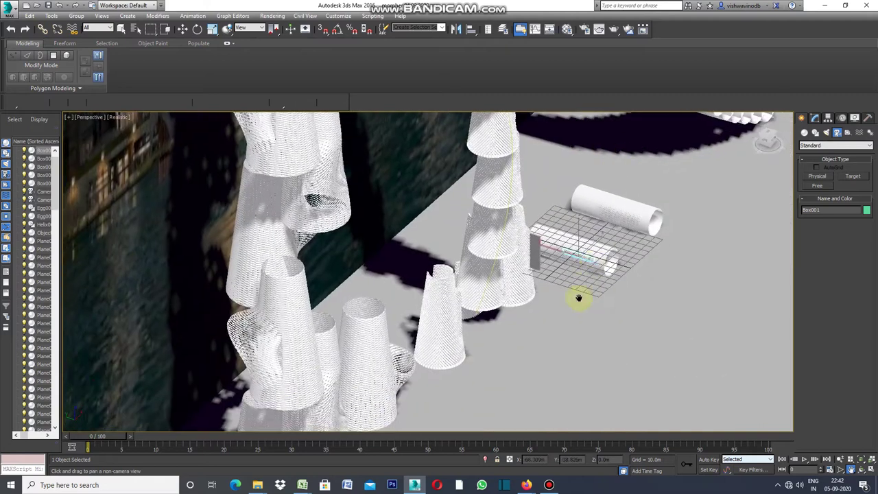
drag(580, 298, 593, 209)
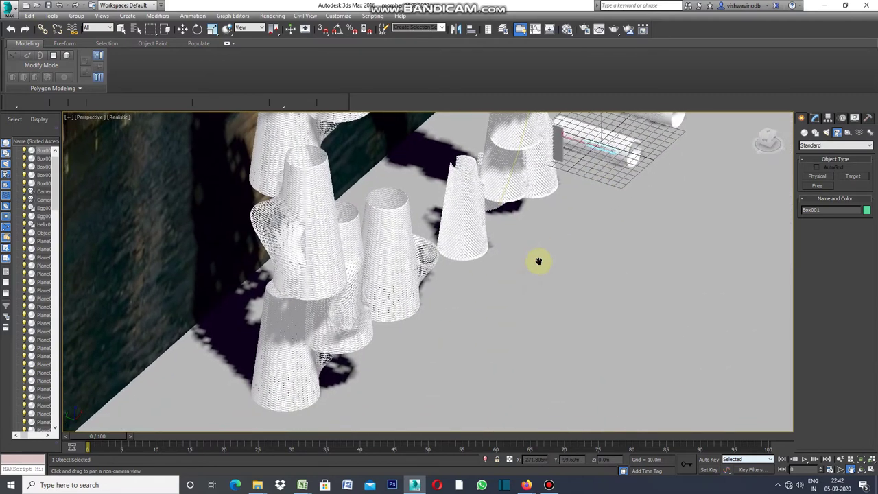
scroll(423, 267, up, 2)
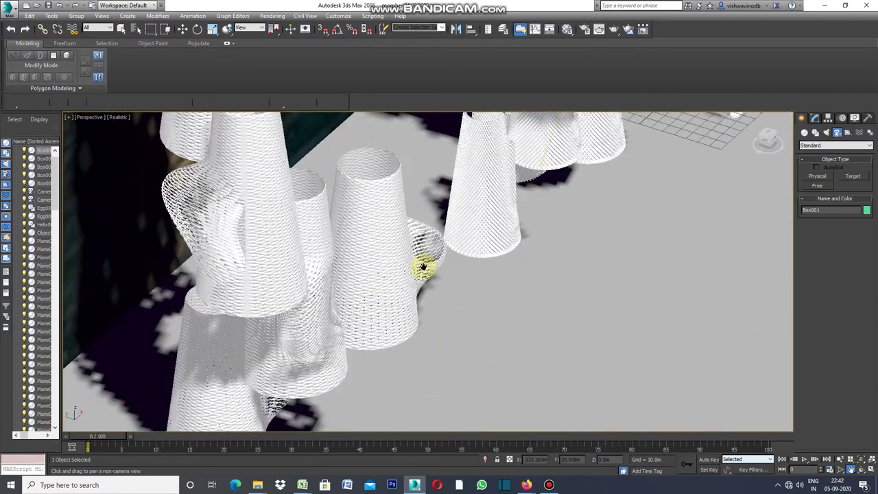
scroll(423, 268, up, 2)
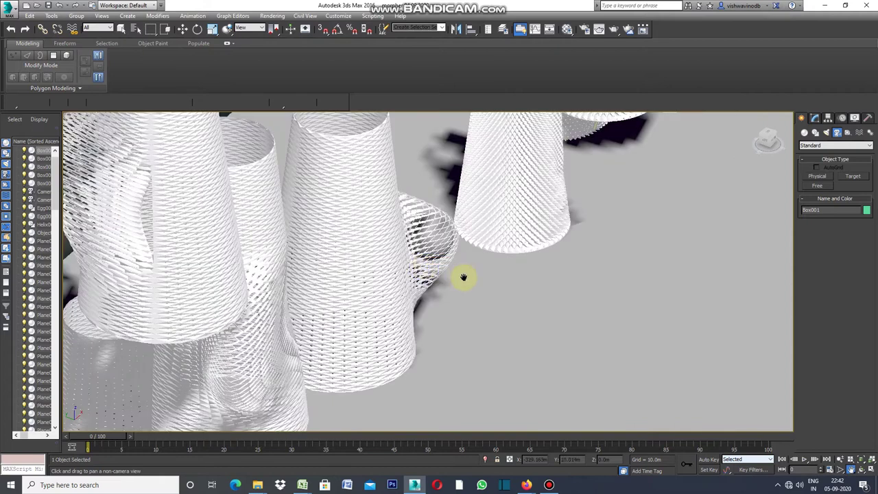
drag(473, 274, 441, 302)
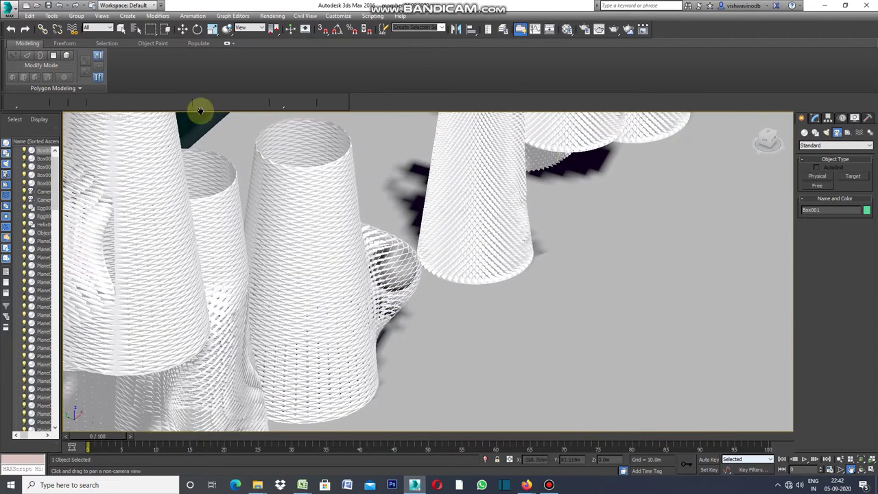
click(121, 29)
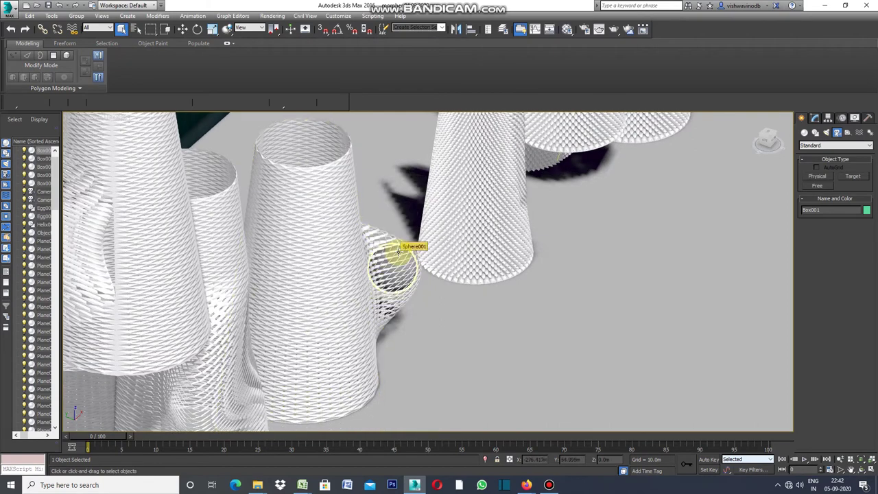
Select Sphere001 and orbit around it to inspect where it cuts the cone wall
click(398, 252)
click(182, 28)
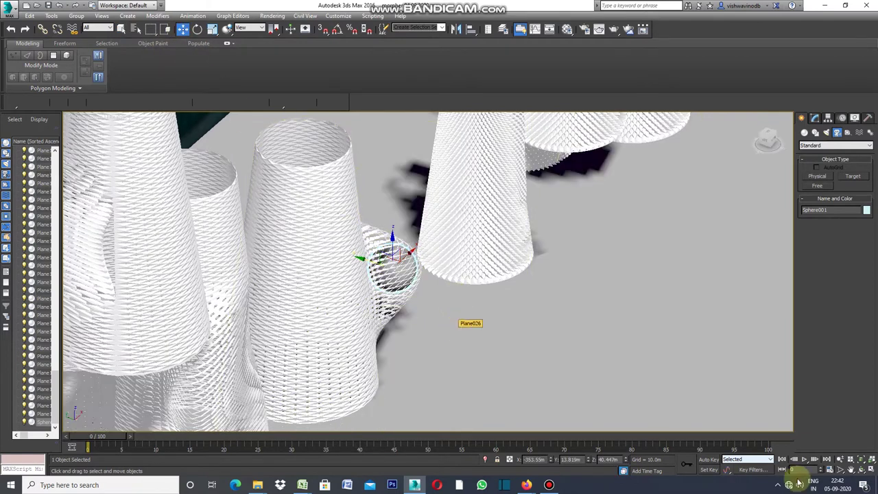
click(856, 469)
drag(533, 270, 468, 300)
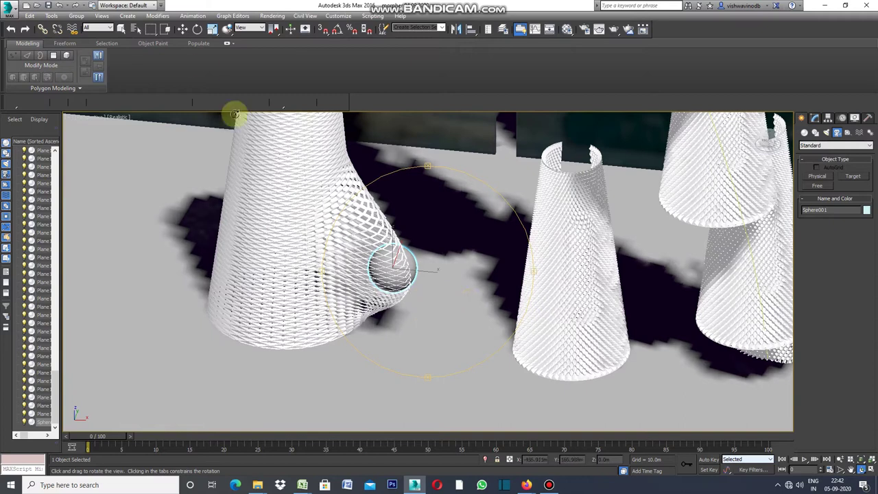
click(183, 29)
Move Sphere001 lower inside the left cone, then pan over to the slotted right cone
mouse_move(425, 275)
mouse_down()
mouse_move(229, 238)
mouse_move(309, 268)
mouse_move(351, 270)
mouse_move(309, 272)
mouse_up()
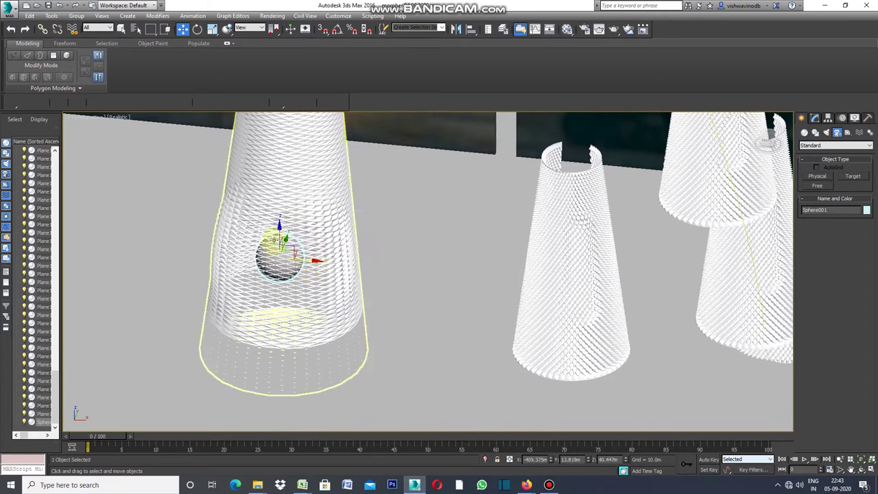
drag(279, 229, 283, 150)
drag(279, 189, 282, 212)
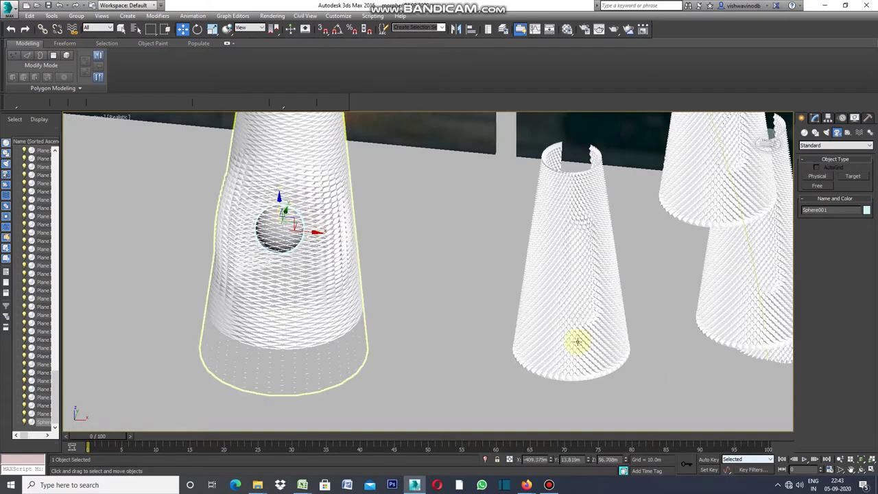
click(851, 469)
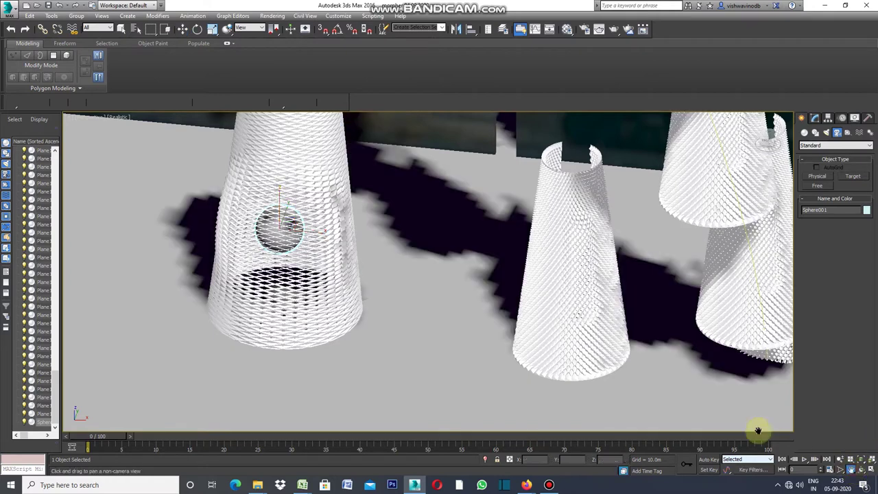
drag(688, 386, 450, 386)
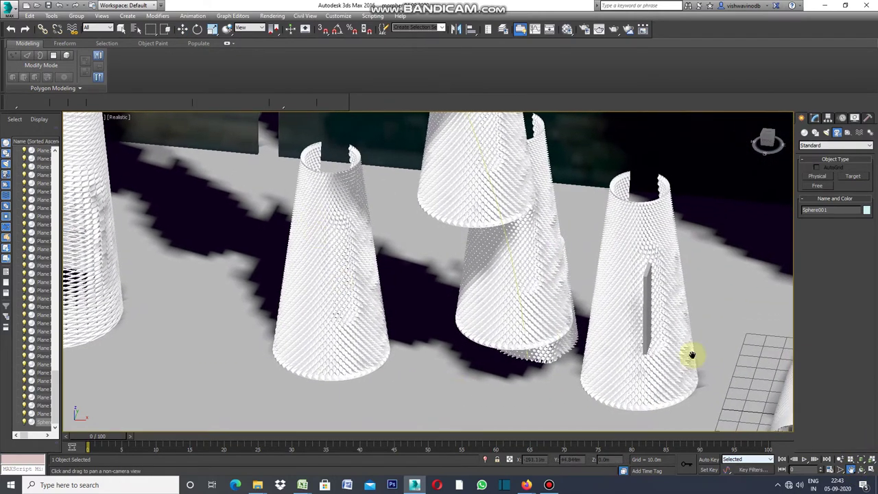
Select Box002 inside the right cone and raise it in three moves so its slot sits higher
click(121, 28)
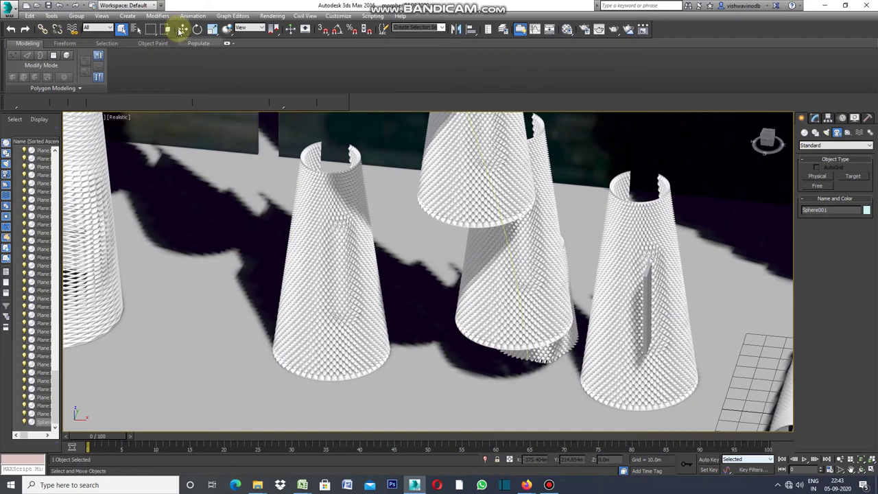
click(645, 293)
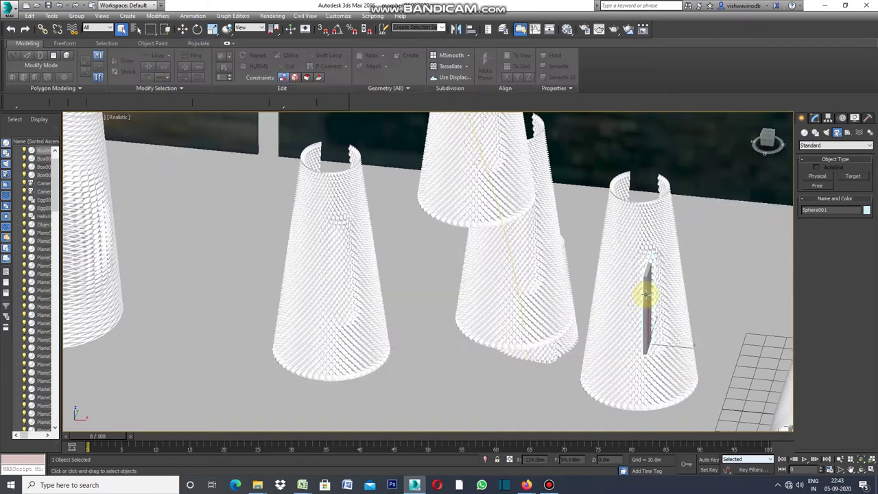
click(182, 29)
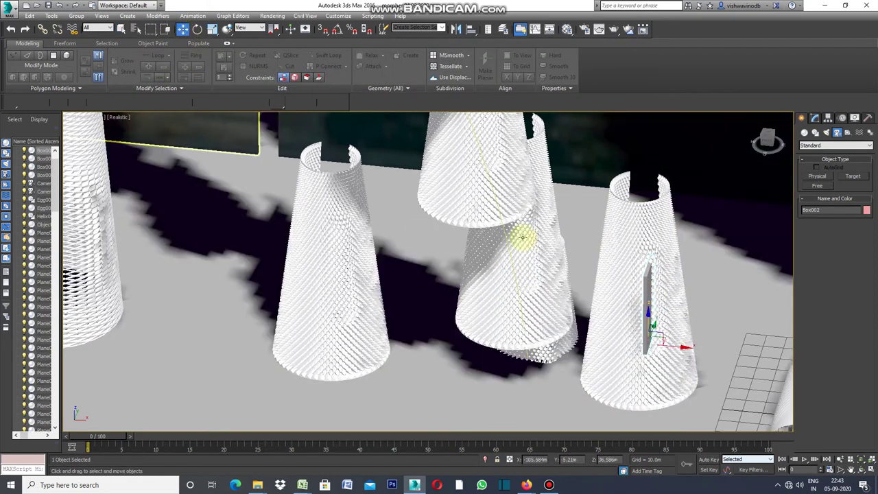
mouse_move(646, 324)
mouse_down()
mouse_move(644, 294)
mouse_move(641, 323)
mouse_move(648, 335)
mouse_move(652, 302)
mouse_move(657, 350)
mouse_move(641, 295)
mouse_move(645, 333)
mouse_up()
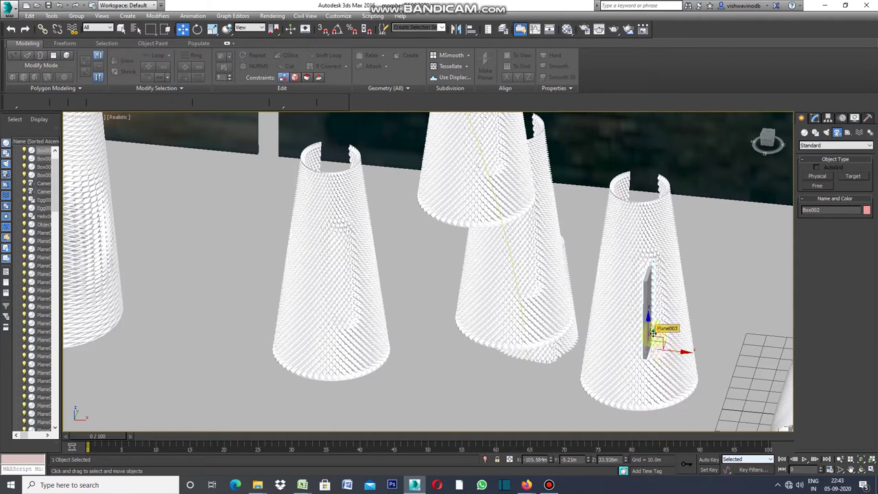
drag(655, 332, 658, 327)
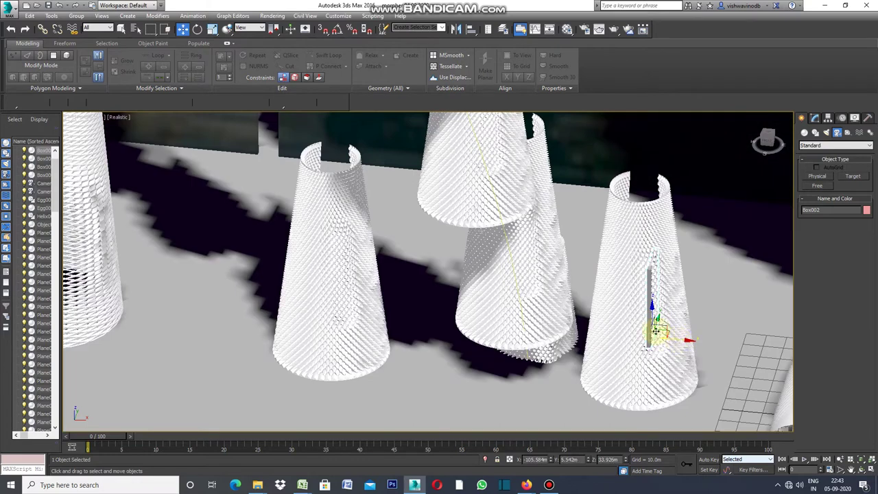
mouse_move(654, 317)
mouse_down()
mouse_move(650, 278)
mouse_move(658, 355)
mouse_move(646, 309)
mouse_up()
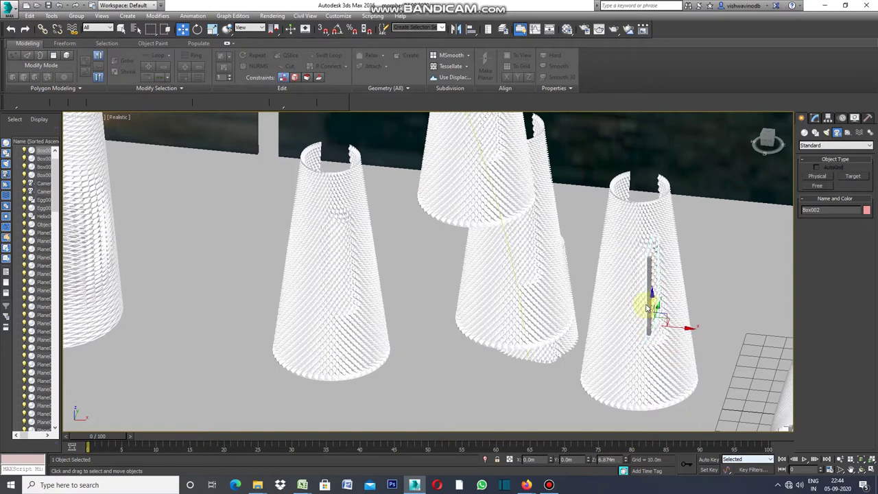
click(840, 470)
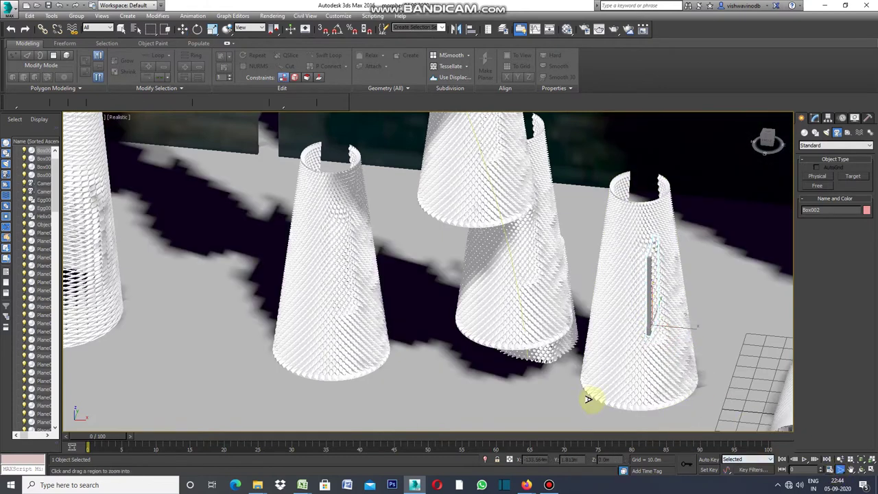
Zoom in on the right cone and move Box002 up, then lower and left in its wall
scroll(587, 396, up, 3)
scroll(589, 379, up, 1)
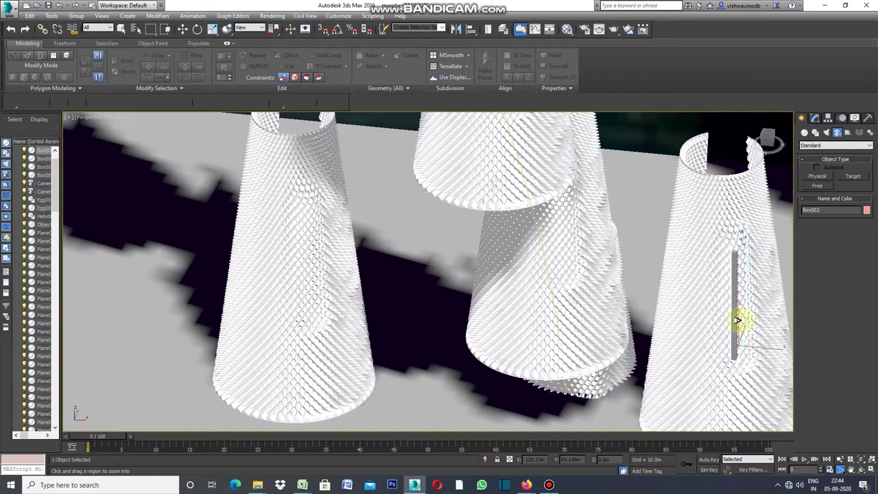
click(183, 29)
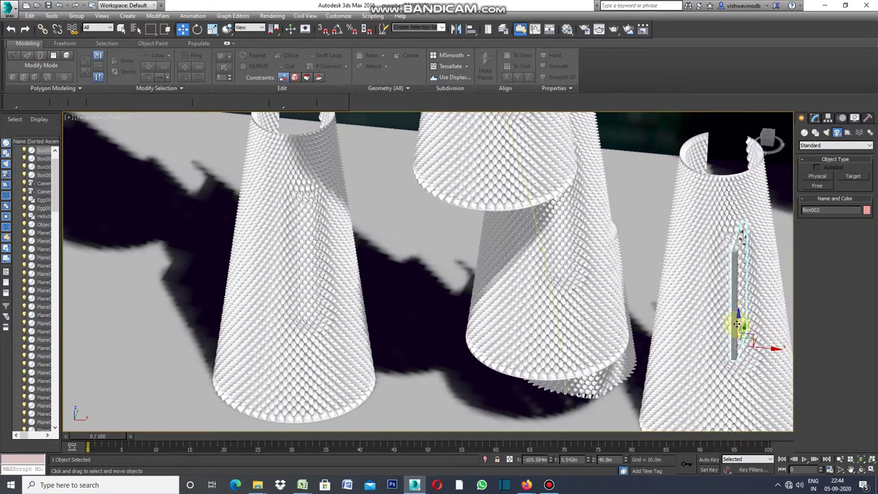
drag(736, 324, 725, 289)
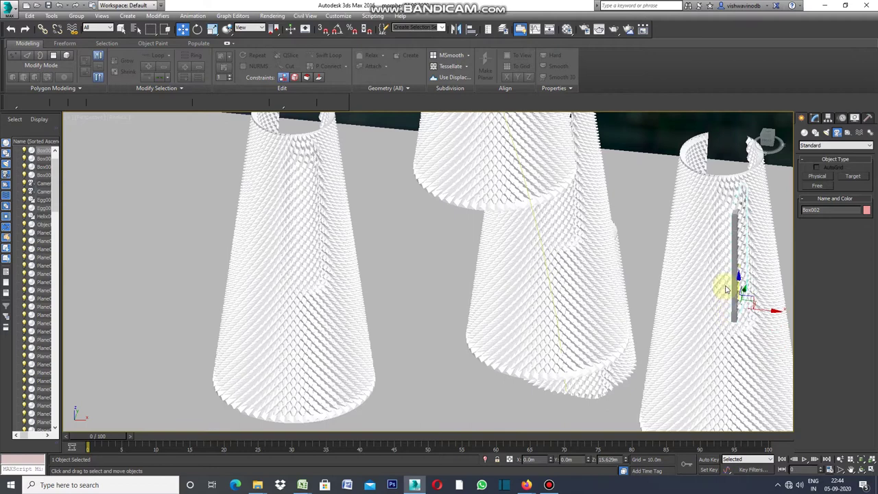
mouse_move(723, 283)
mouse_down()
mouse_move(746, 362)
mouse_move(747, 336)
mouse_move(751, 348)
mouse_up()
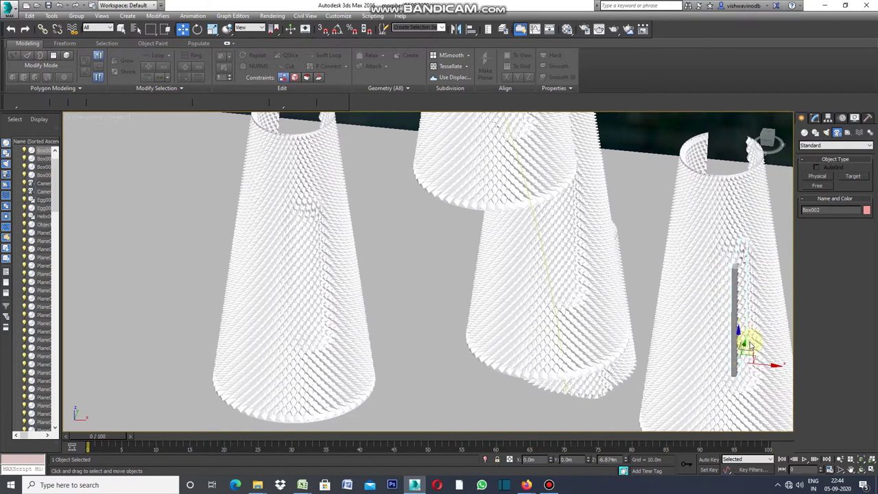
drag(760, 368, 722, 367)
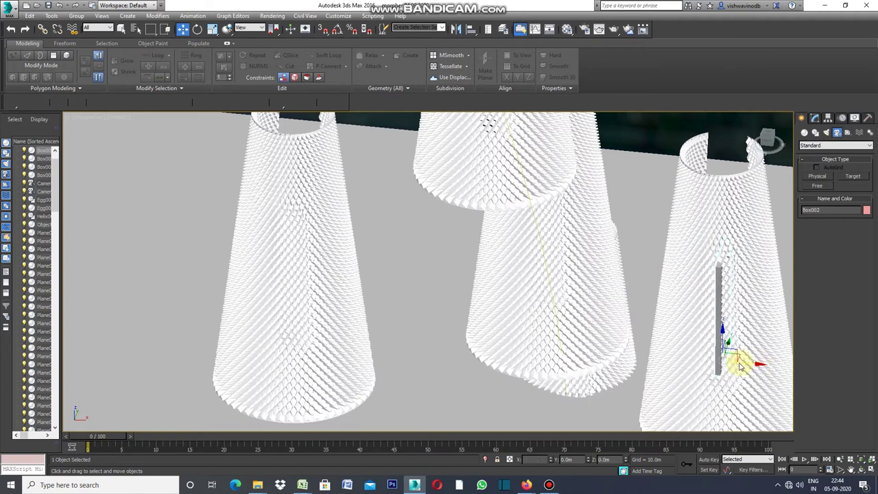